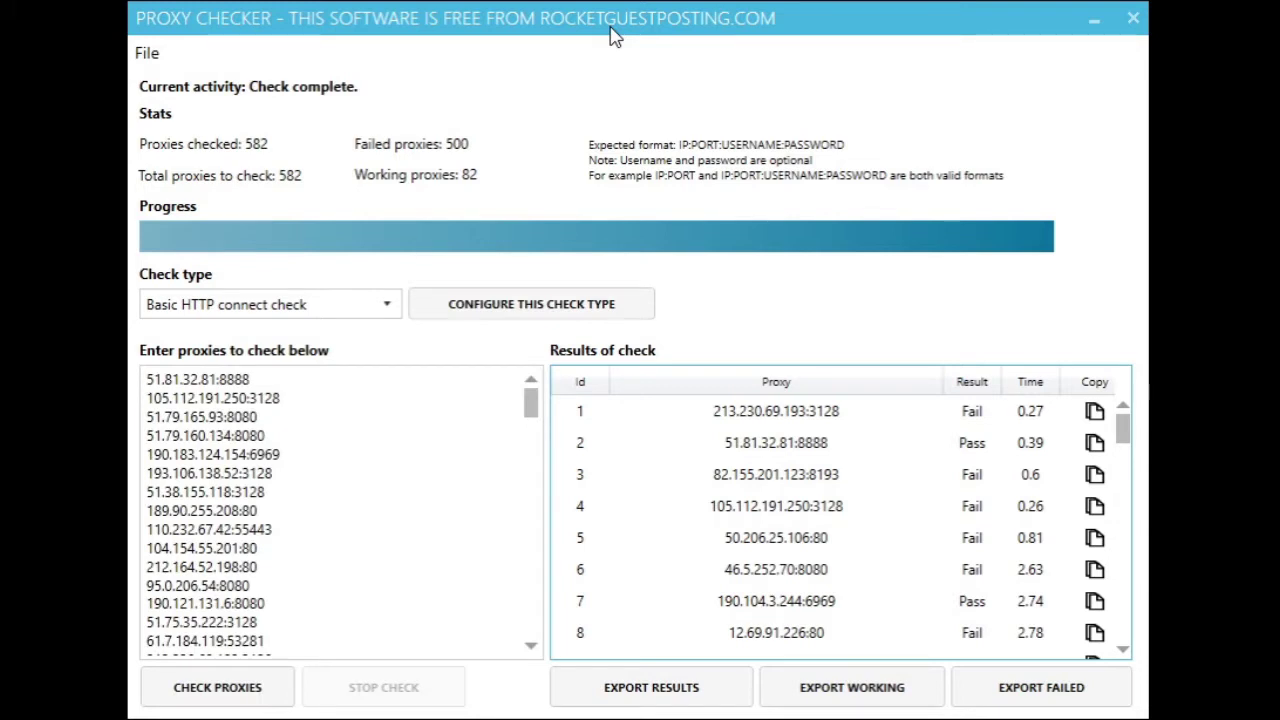
Inspect the failed 82.155.201.123:8193 result, then switch the check type to HTTP response code check.
{"action": "key", "text": "Tab"}
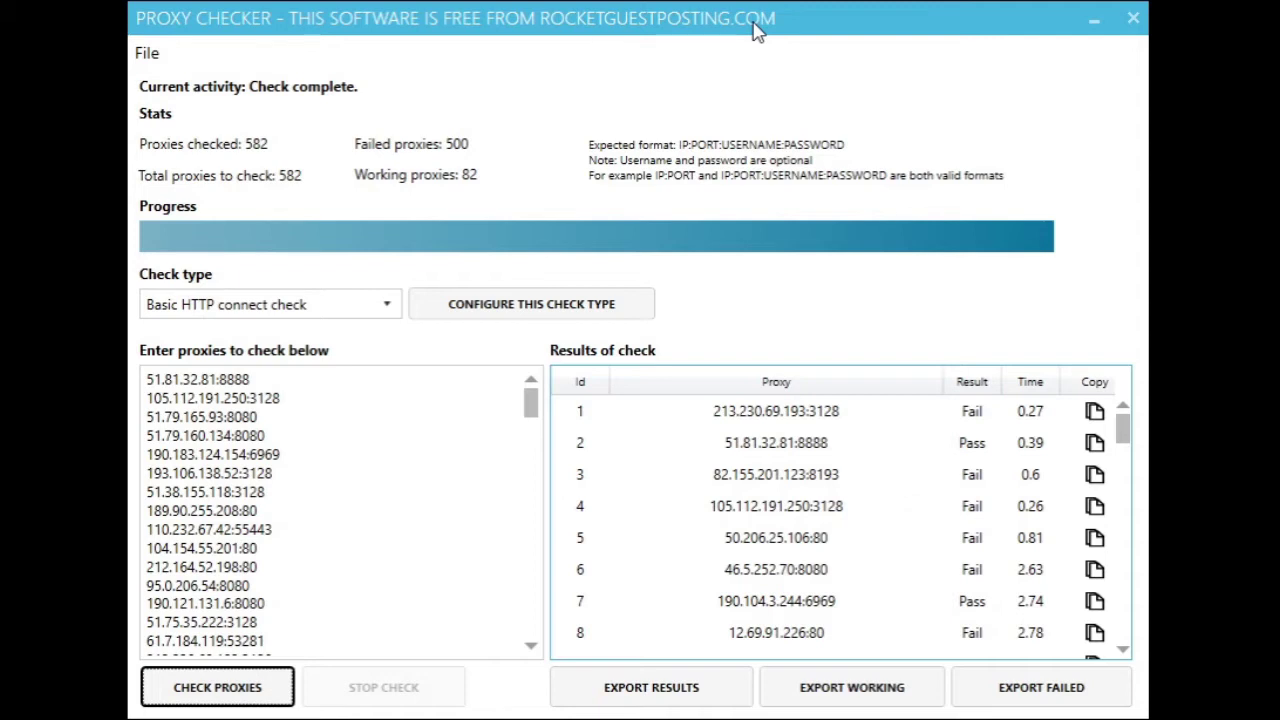
{"action": "key", "text": "Tab"}
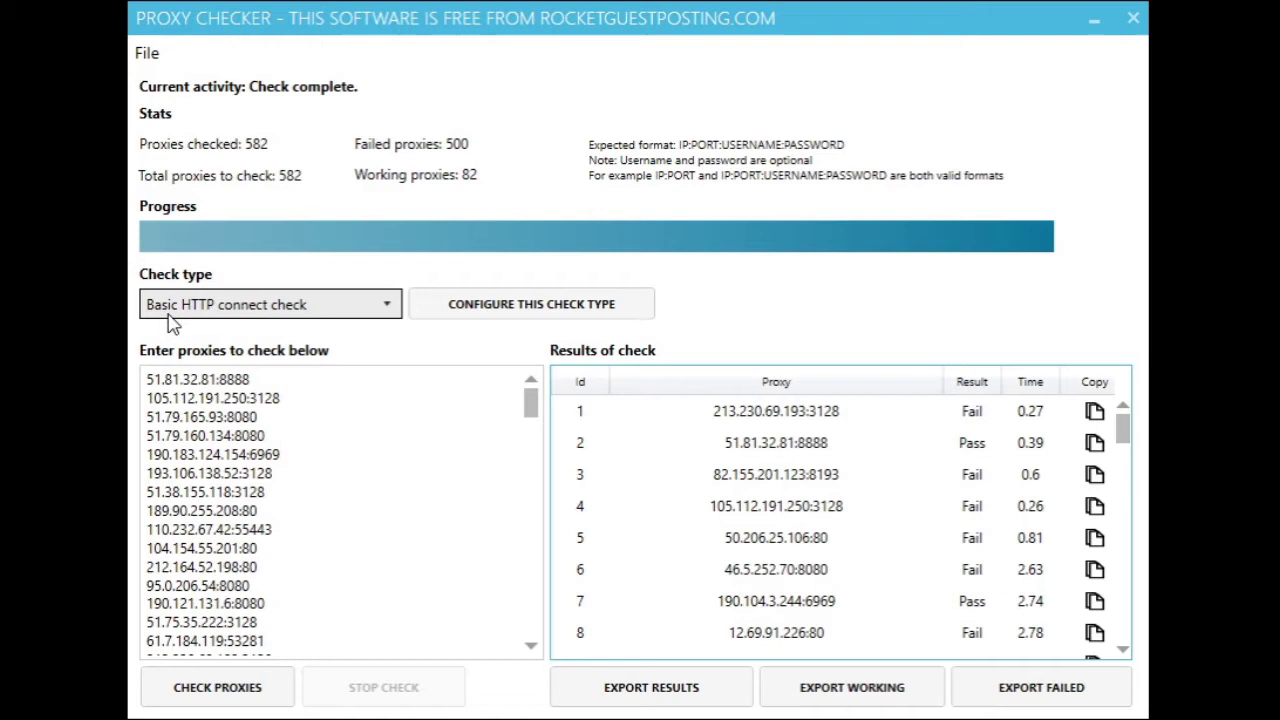
{"action": "left_click", "coordinate": [752, 484]}
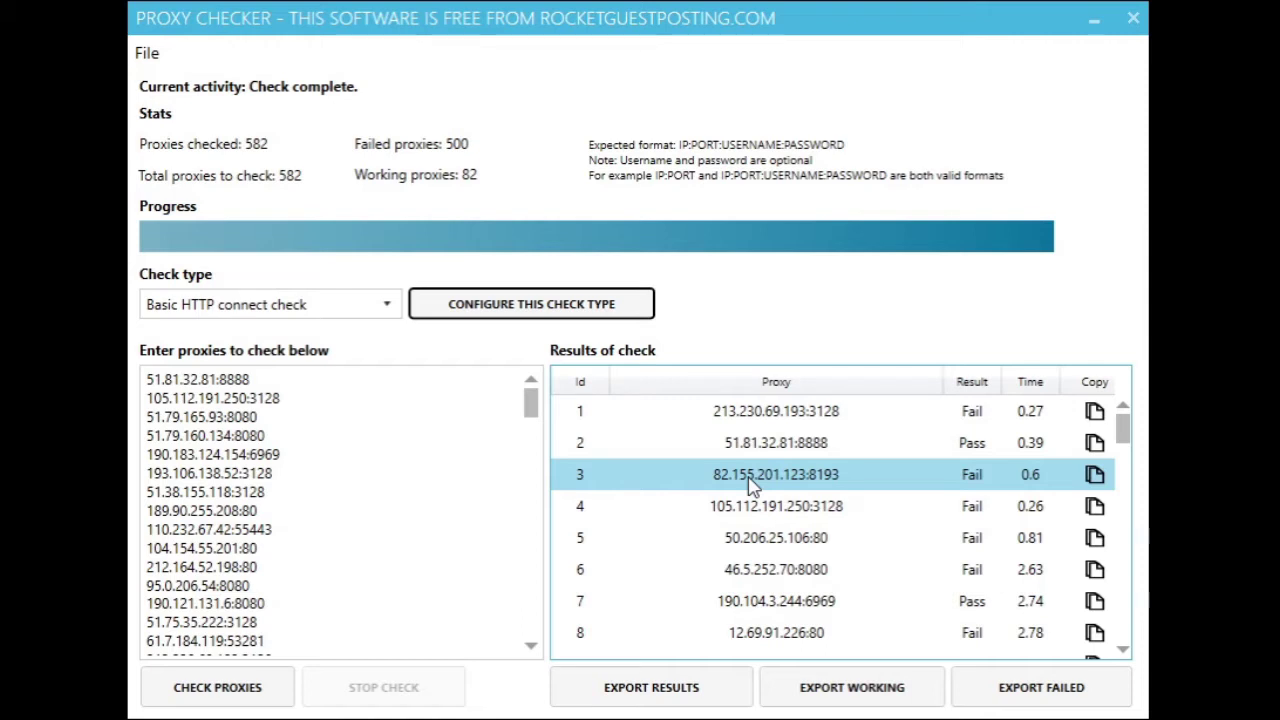
{"action": "left_click_drag", "start_coordinate": [288, 526], "coordinate": [208, 398]}
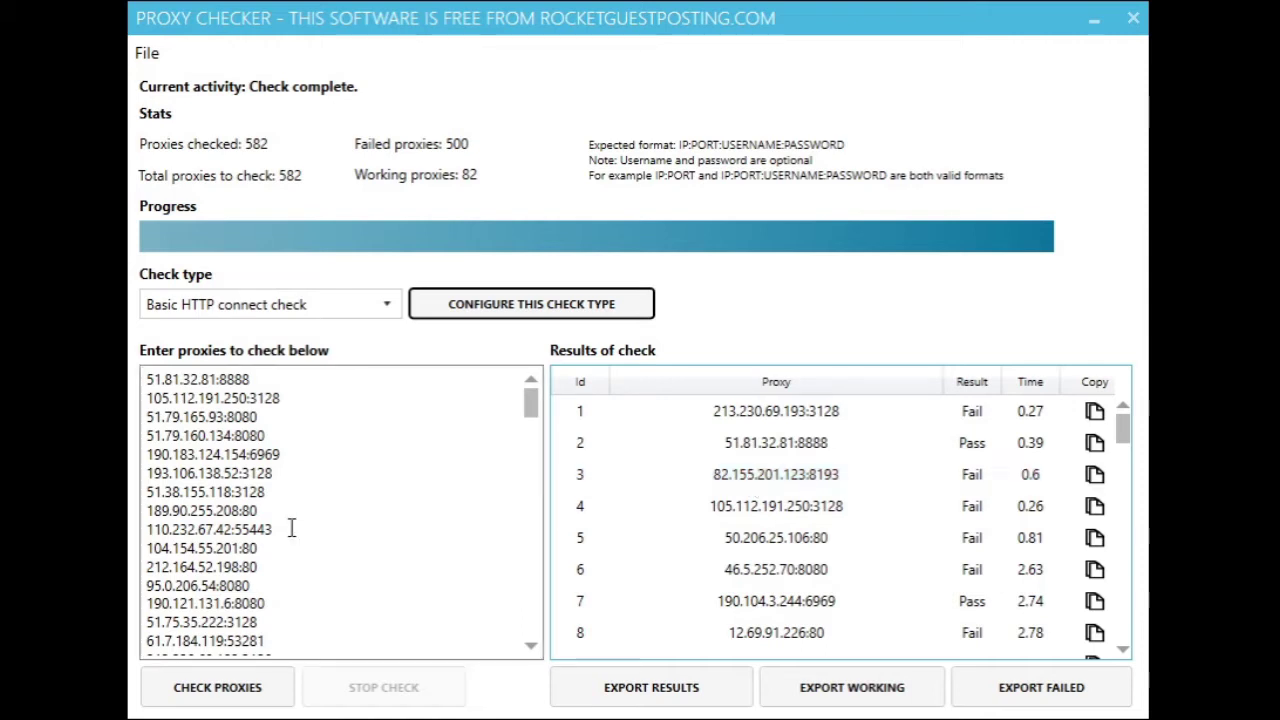
{"action": "left_click", "coordinate": [329, 306]}
{"action": "scroll", "coordinate": [329, 306], "scroll_direction": "down", "scroll_amount": 1}
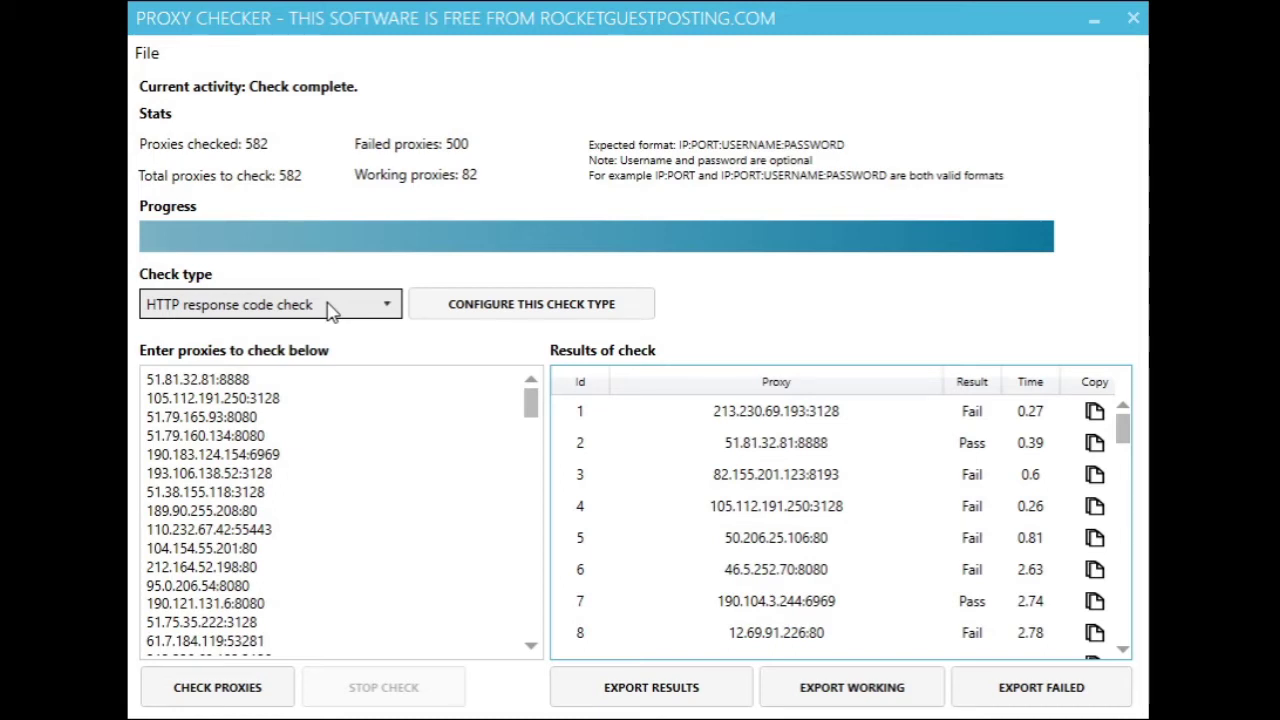
Choose HTML check as the check type, then select the entire pasted proxy list.
{"action": "left_click", "coordinate": [330, 310]}
{"action": "left_click", "coordinate": [212, 468]}
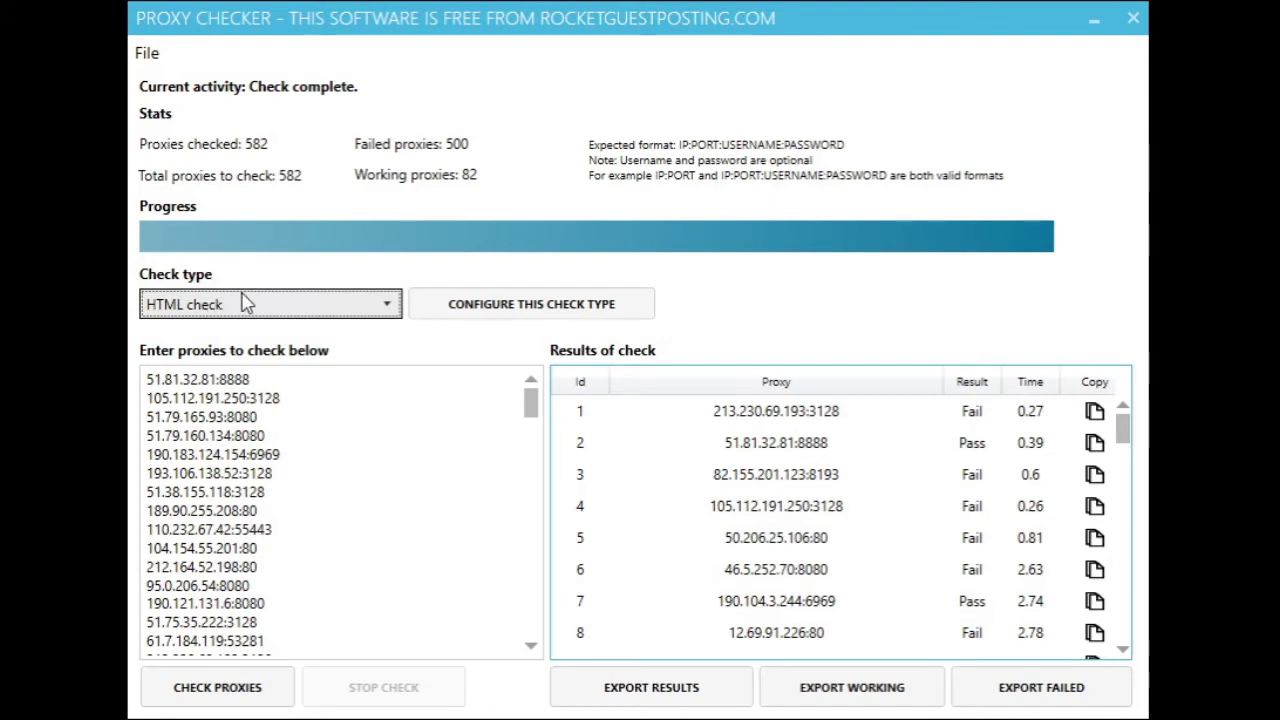
{"action": "left_click", "coordinate": [287, 414]}
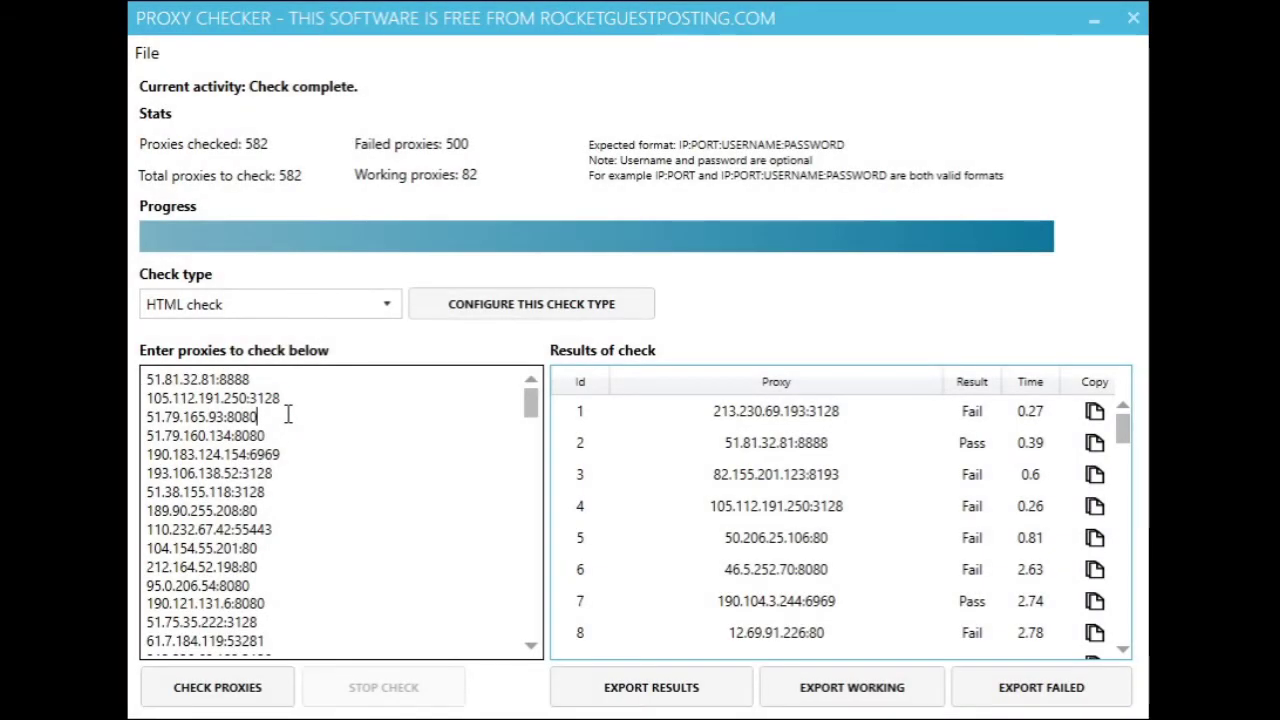
{"action": "key", "text": "ctrl+a"}
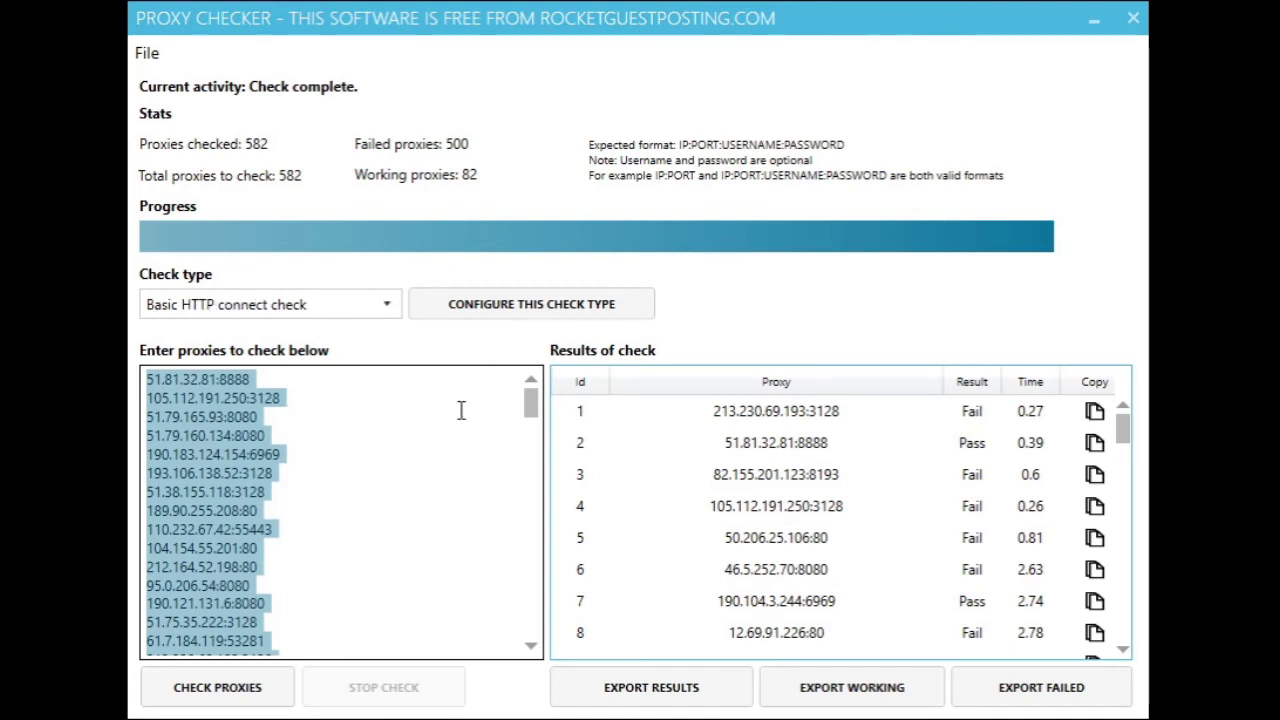
{"action": "left_click", "coordinate": [408, 446]}
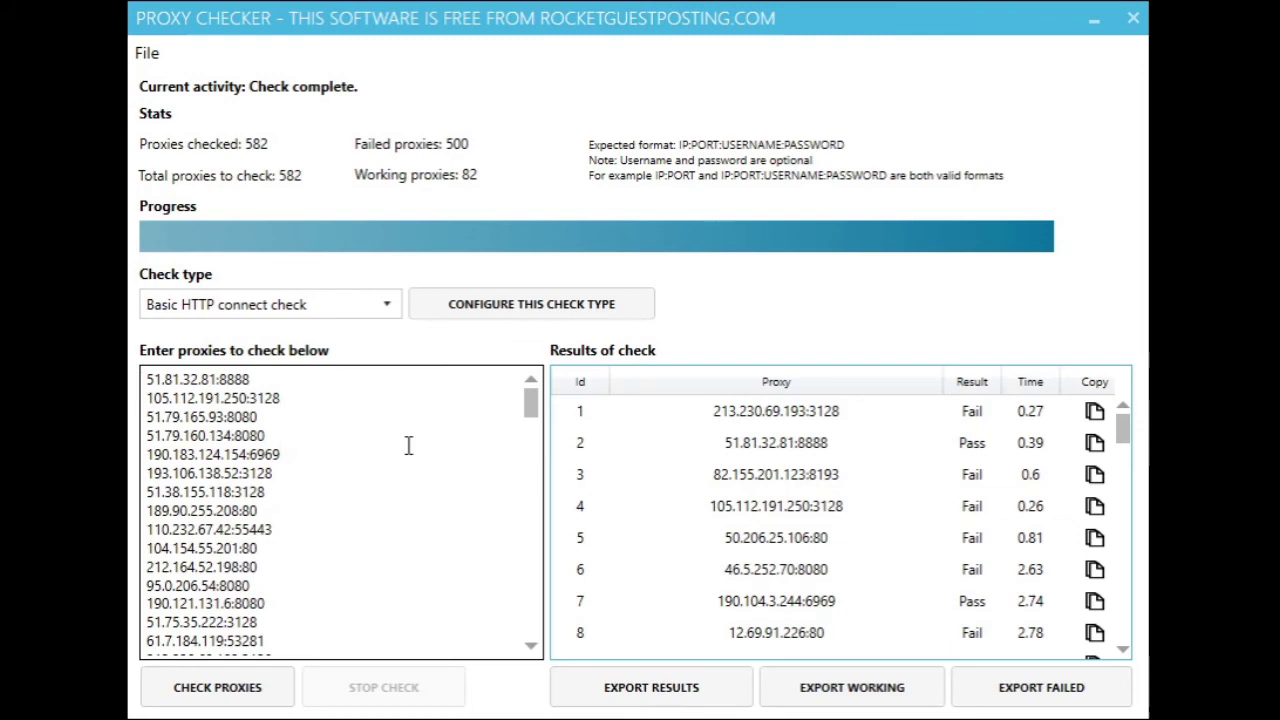
{"action": "key", "text": "ctrl+a"}
{"action": "left_click", "coordinate": [408, 445]}
{"action": "mouse_move", "coordinate": [530, 400]}
{"action": "left_mouse_down"}
{"action": "mouse_move", "coordinate": [505, 430]}
{"action": "mouse_move", "coordinate": [508, 398]}
{"action": "left_mouse_up"}
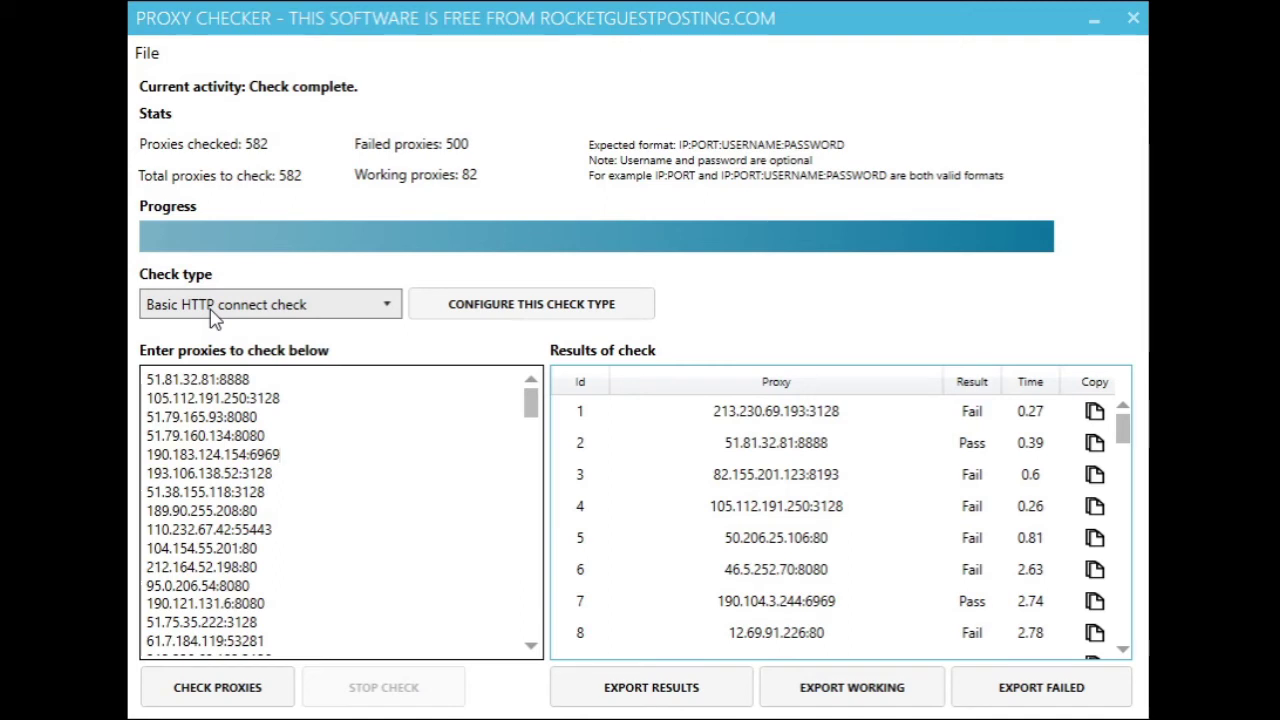
Start a new Basic HTTP connect check run on all 582 proxies.
{"action": "left_click", "coordinate": [200, 690]}
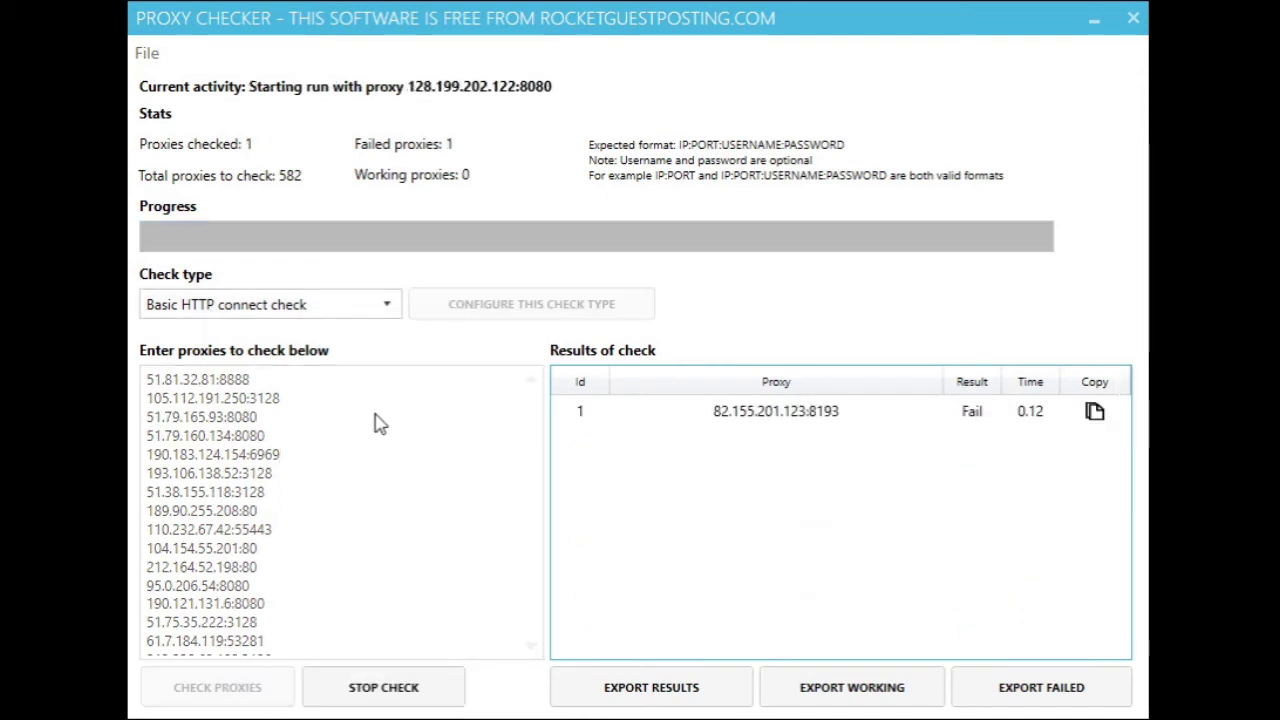